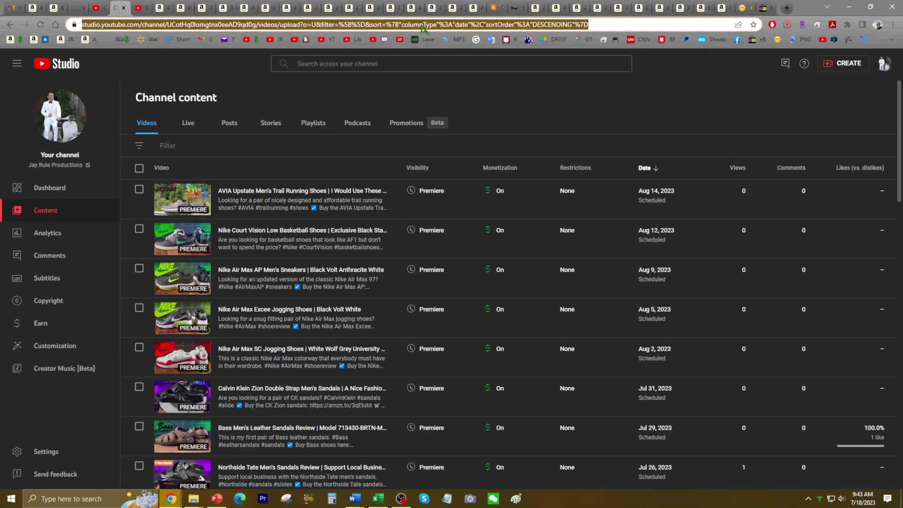
Search 'stock market' from the address bar, which returns Yahoo results
{"action": "type", "text": "stock market"}
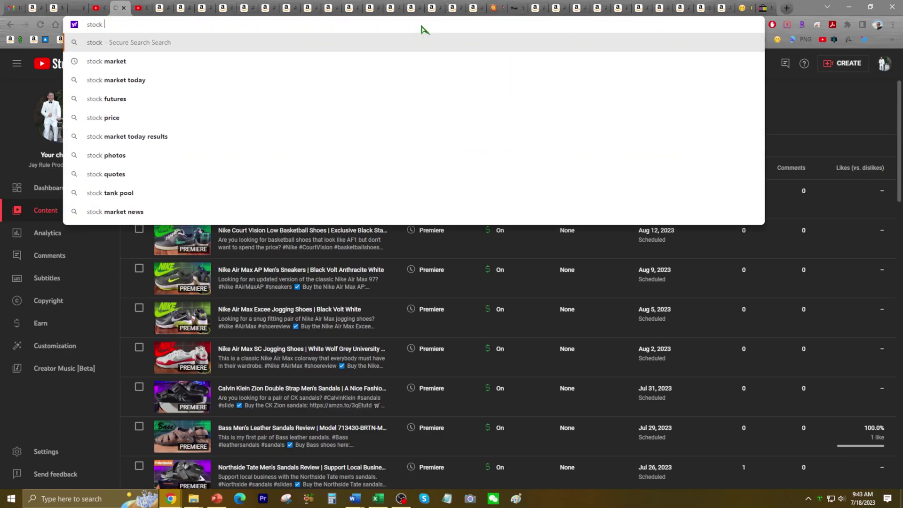
{"action": "key", "text": "Return"}
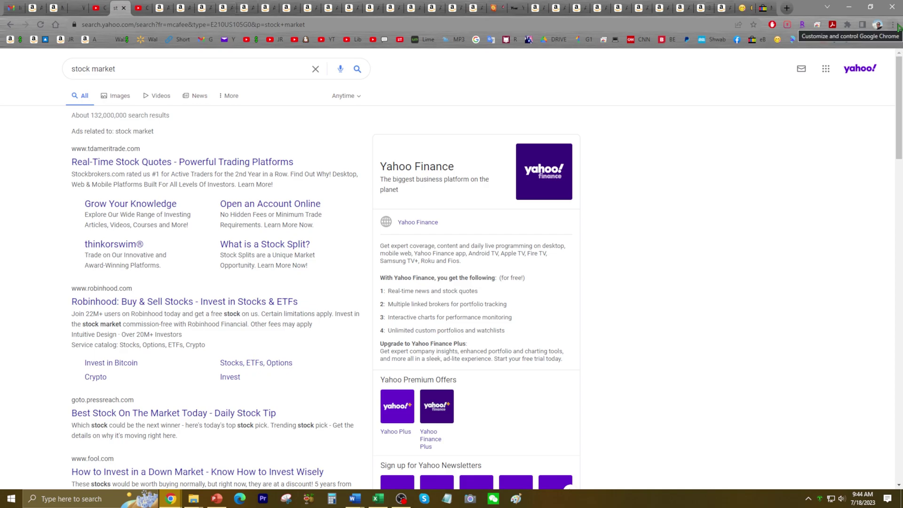
Show the On startup section of Chrome Settings
{"action": "left_click", "coordinate": [896, 26]}
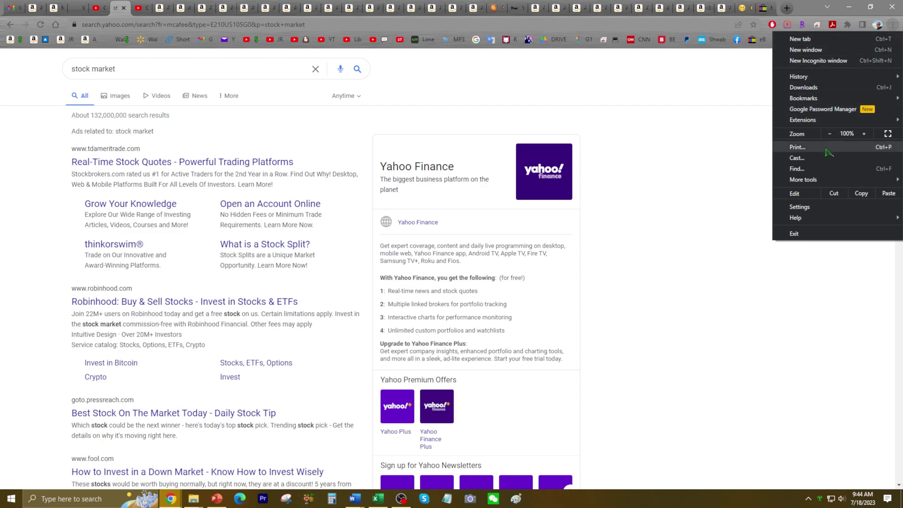
{"action": "left_click", "coordinate": [799, 207]}
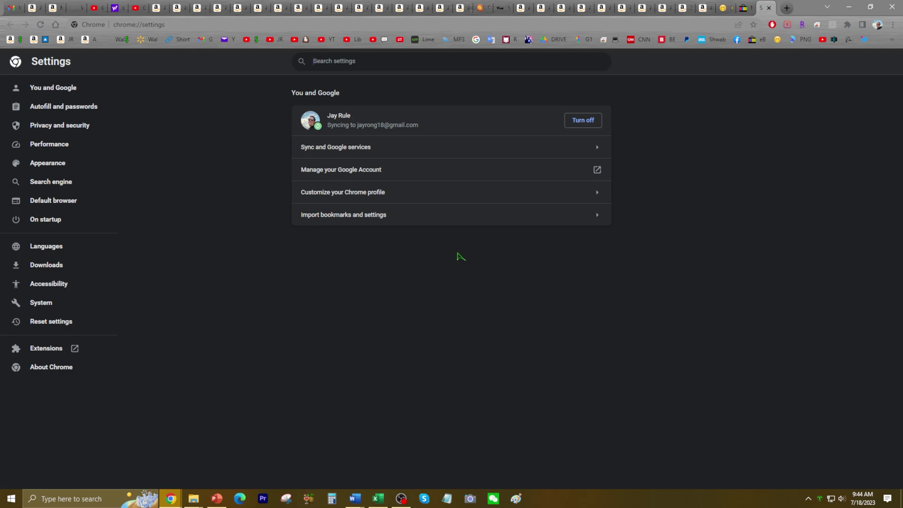
{"action": "left_click", "coordinate": [65, 223]}
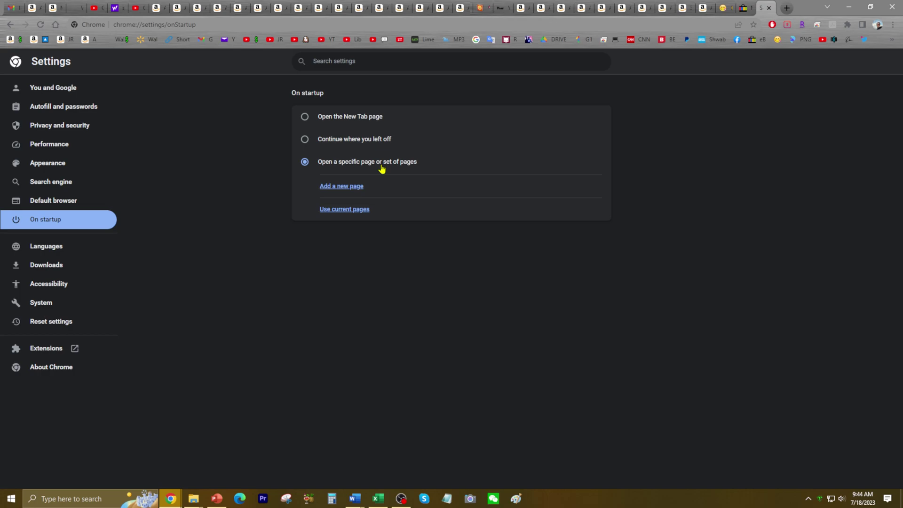
{"action": "left_click", "coordinate": [351, 188]}
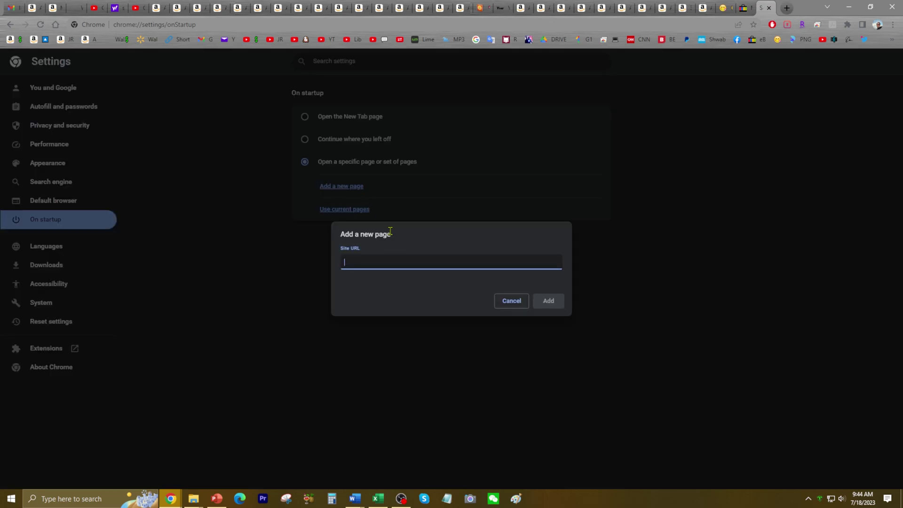
{"action": "type", "text": "www.g"}
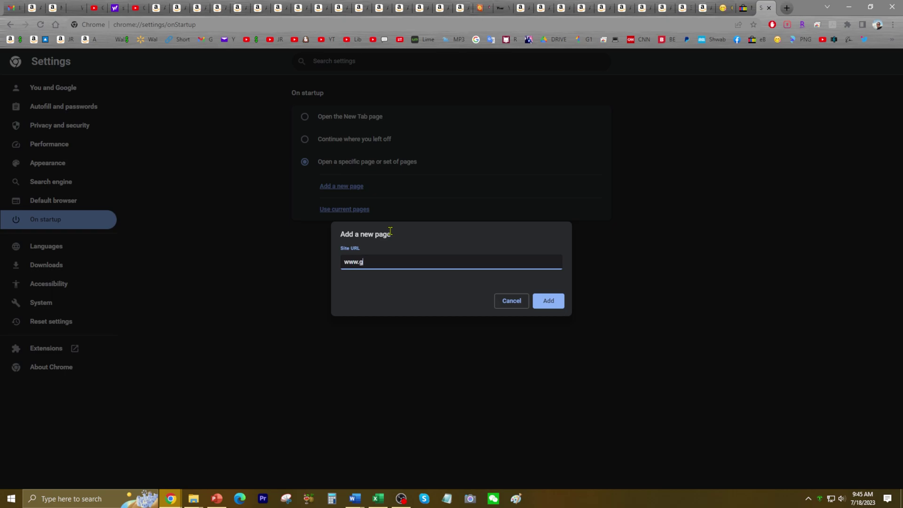
{"action": "type", "text": "oogle.com"}
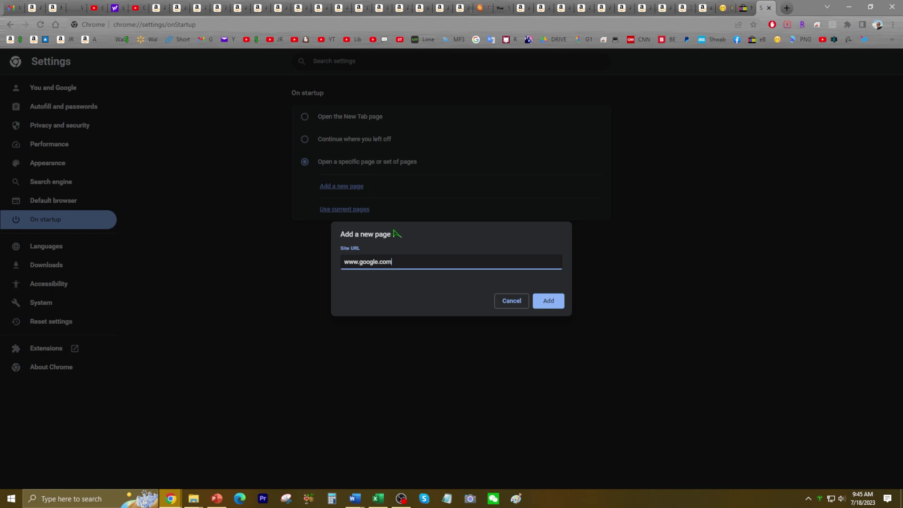
{"action": "left_click", "coordinate": [559, 301]}
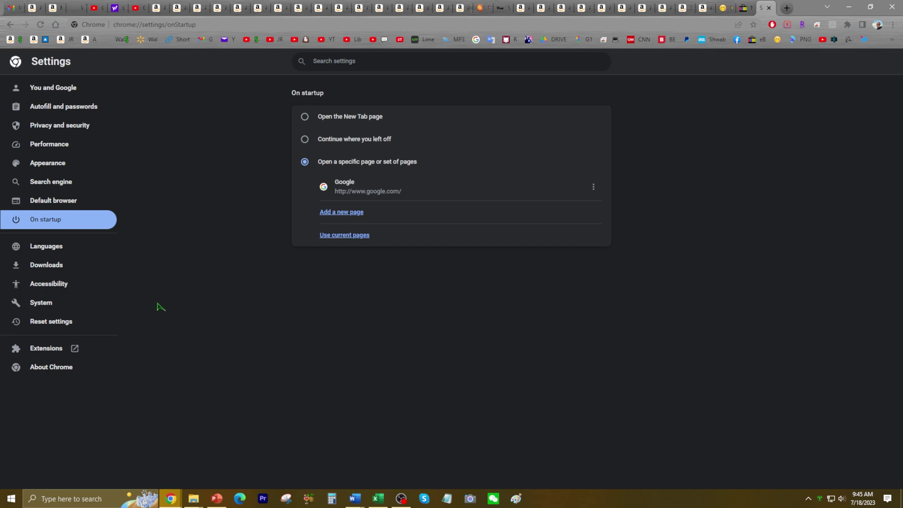
Switch the default search engine from Secure Search to Google and list all search engines
{"action": "left_click", "coordinate": [70, 185]}
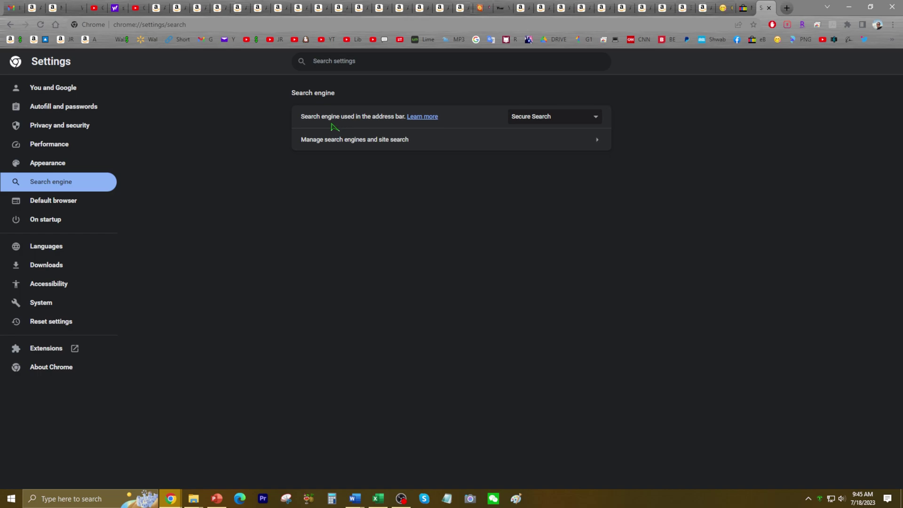
{"action": "left_click", "coordinate": [547, 119]}
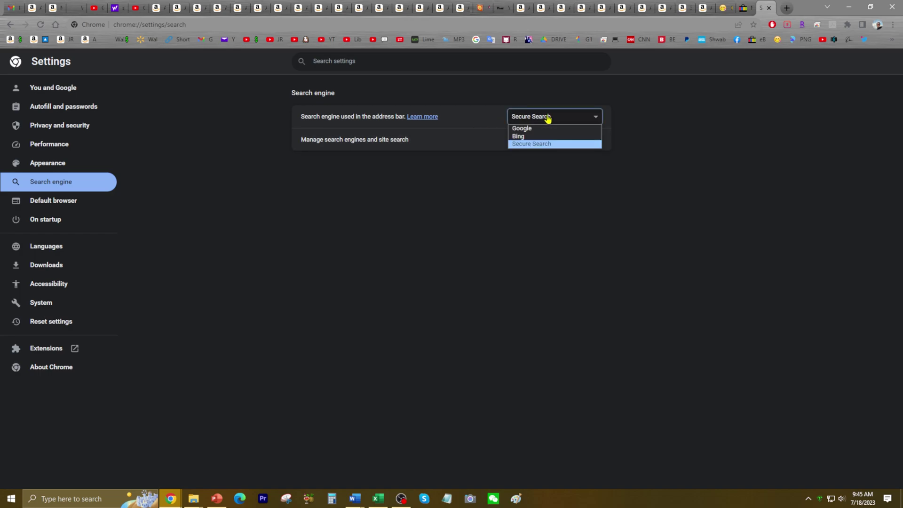
{"action": "left_click", "coordinate": [540, 129]}
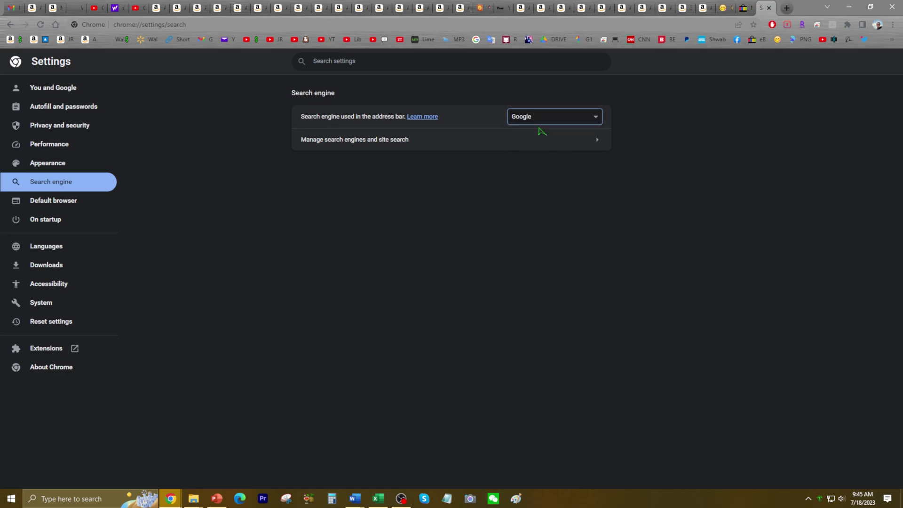
{"action": "left_click", "coordinate": [337, 141]}
{"action": "scroll", "coordinate": [376, 273], "scroll_direction": "down", "scroll_amount": 1}
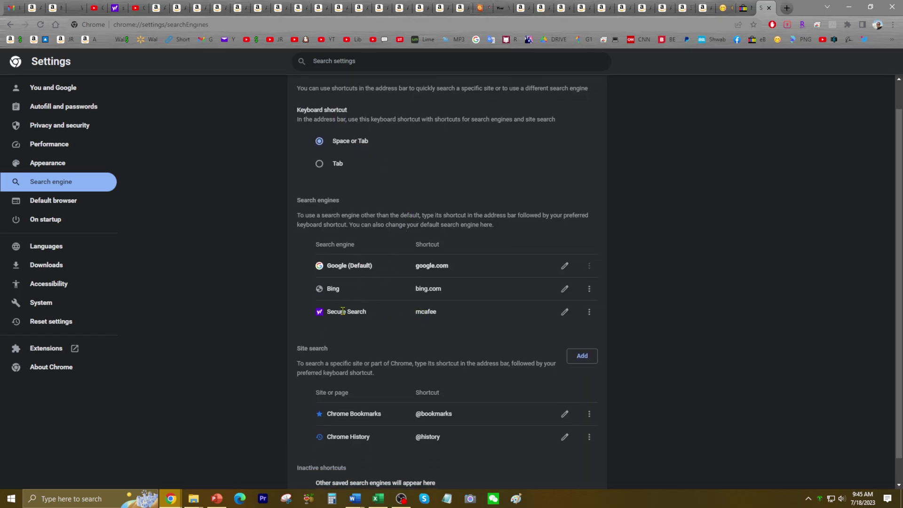
Delete Secure Search from the search engines and save the Google entry unchanged
{"action": "left_click", "coordinate": [589, 312]}
{"action": "left_click", "coordinate": [569, 348]}
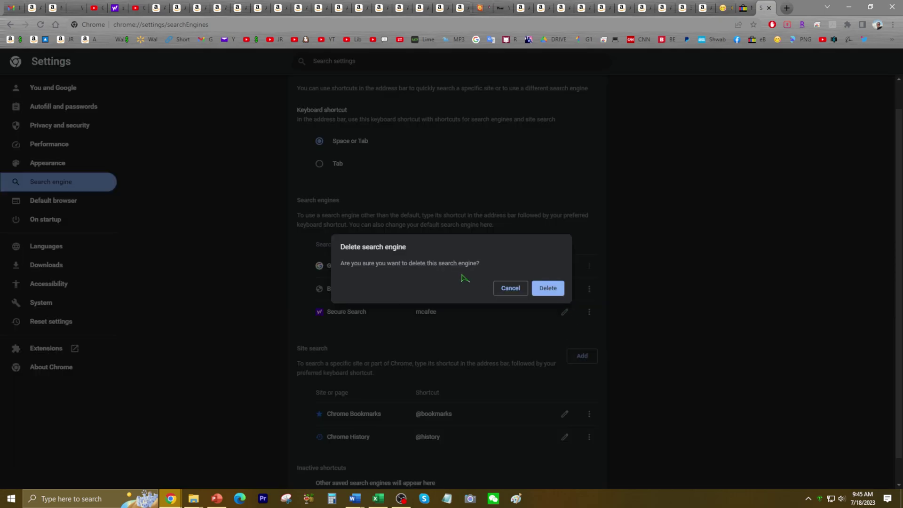
{"action": "left_click", "coordinate": [545, 289]}
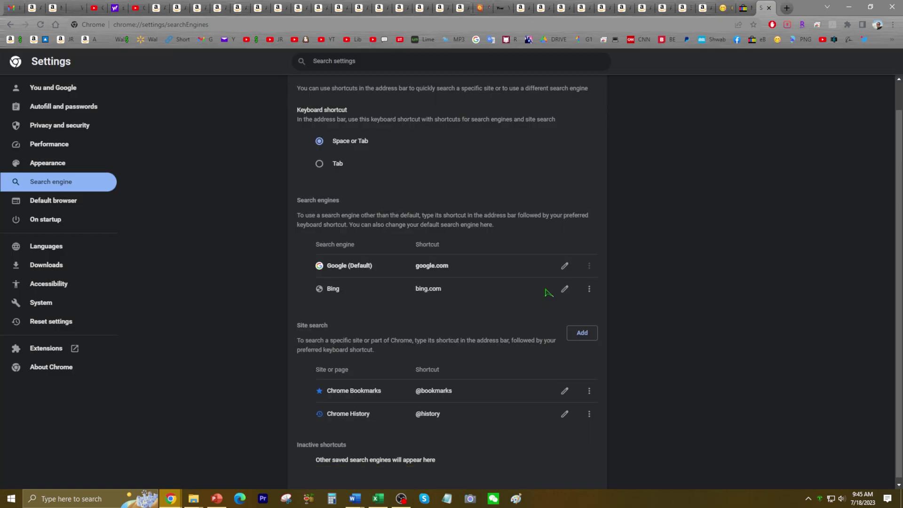
{"action": "left_click", "coordinate": [566, 266]}
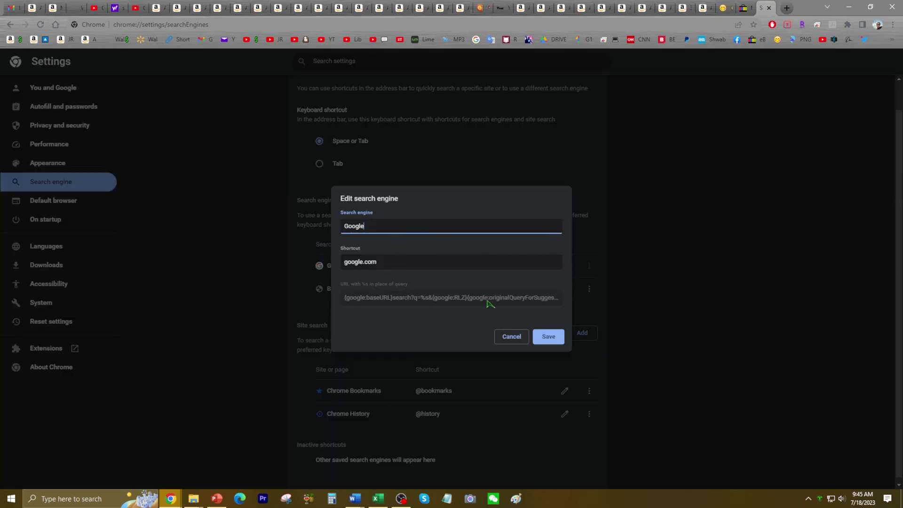
{"action": "left_click", "coordinate": [548, 336]}
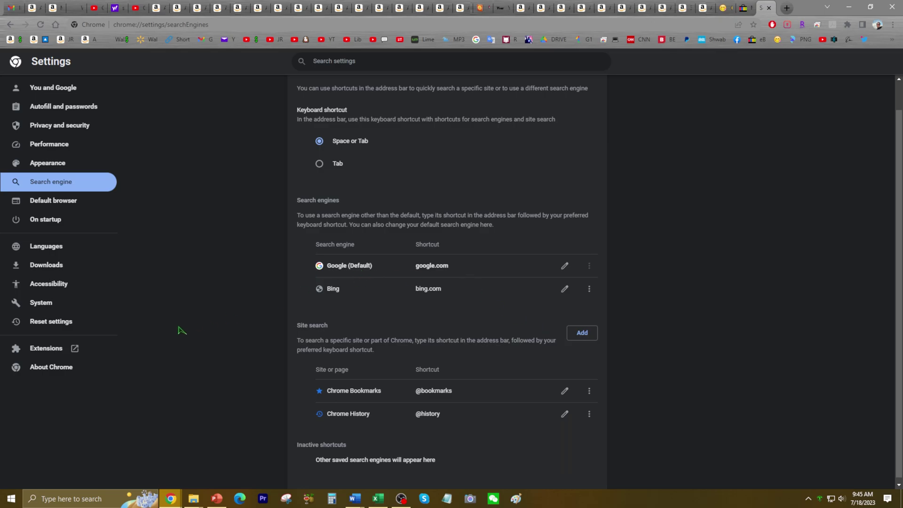
{"action": "scroll", "coordinate": [179, 329], "scroll_direction": "down", "scroll_amount": 1}
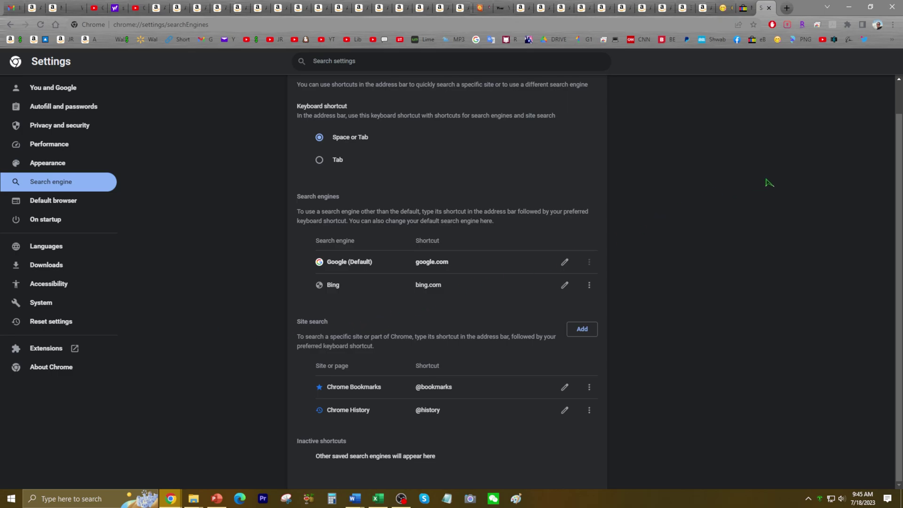
Search 'bruce lee' in a new tab to confirm Google results, then show the Chrome menu
{"action": "left_click", "coordinate": [786, 8]}
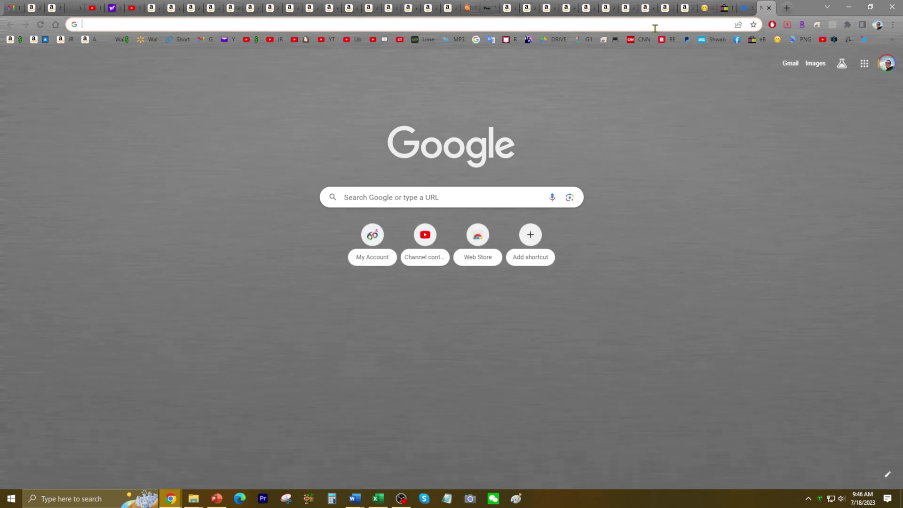
{"action": "left_click", "coordinate": [648, 27]}
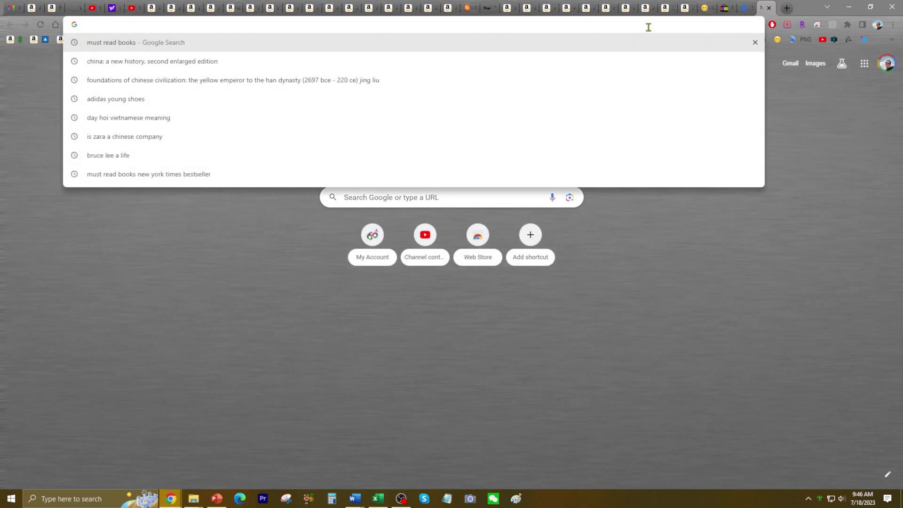
{"action": "type", "text": "bruce lee"}
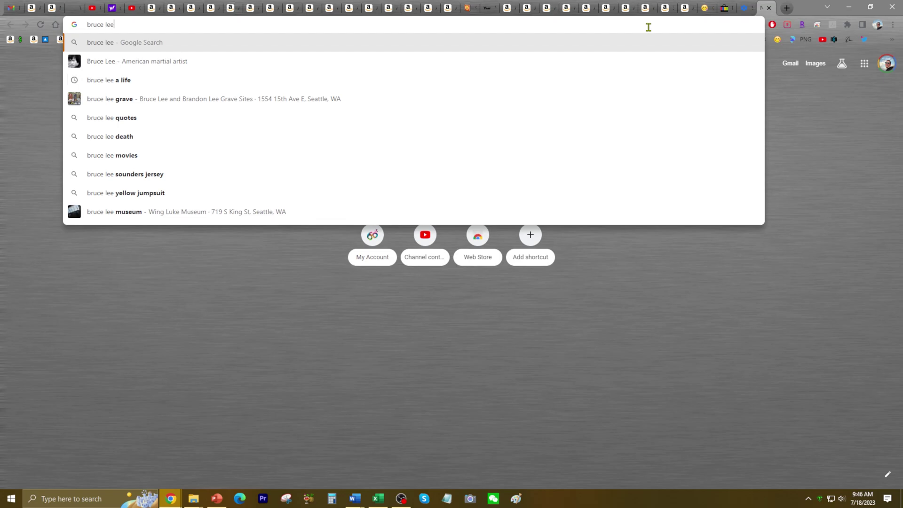
{"action": "key", "text": "Return"}
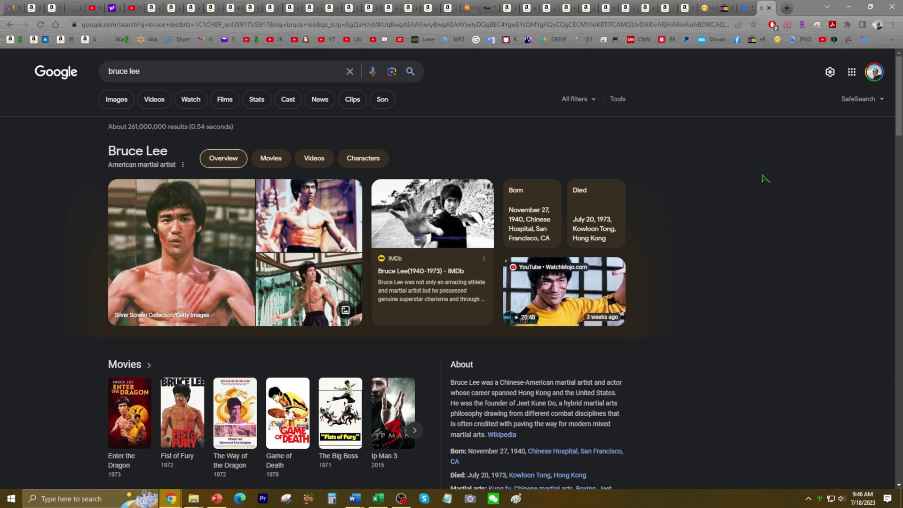
{"action": "left_click", "coordinate": [896, 26]}
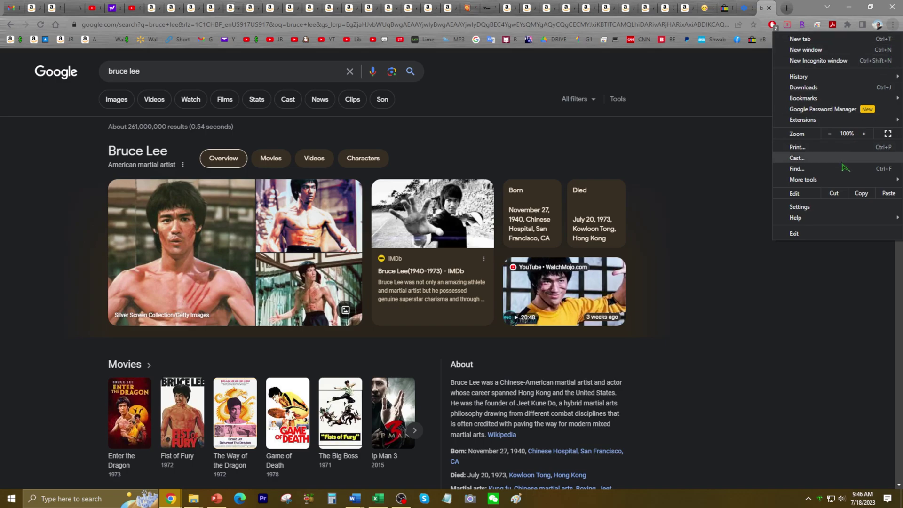
Check the On startup settings, cancel the Restore defaults prompt, and review Extensions
{"action": "left_click", "coordinate": [829, 206]}
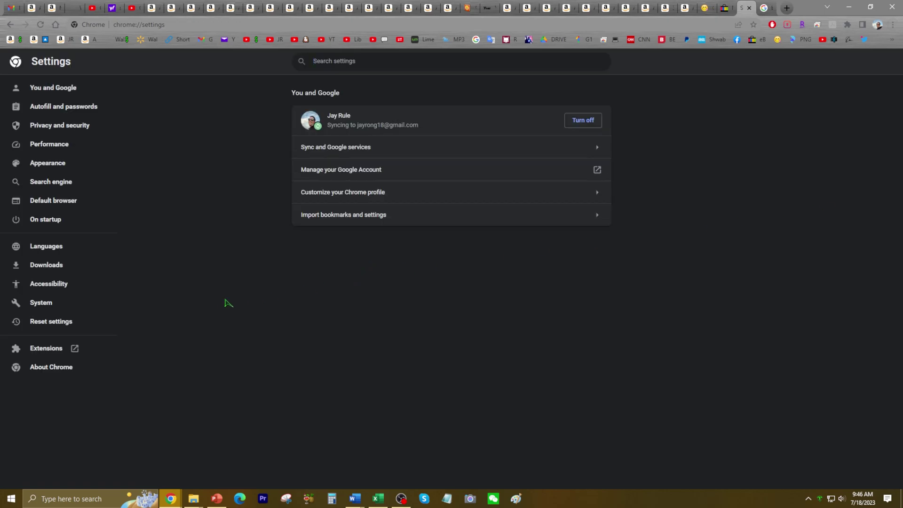
{"action": "left_click", "coordinate": [55, 223]}
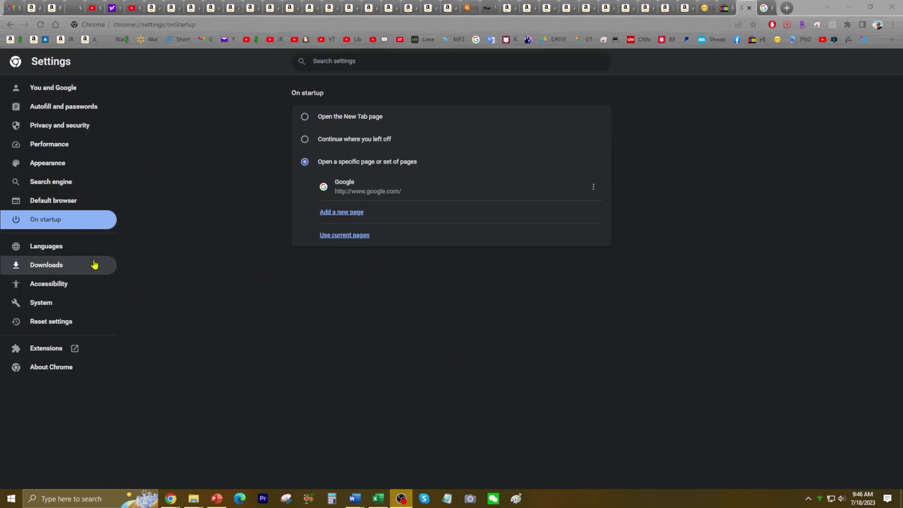
{"action": "left_click", "coordinate": [71, 320]}
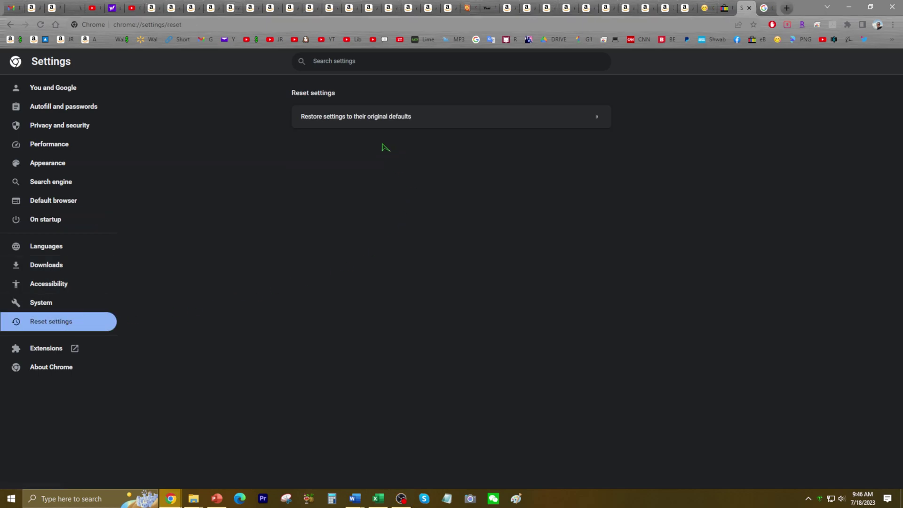
{"action": "left_click", "coordinate": [330, 123]}
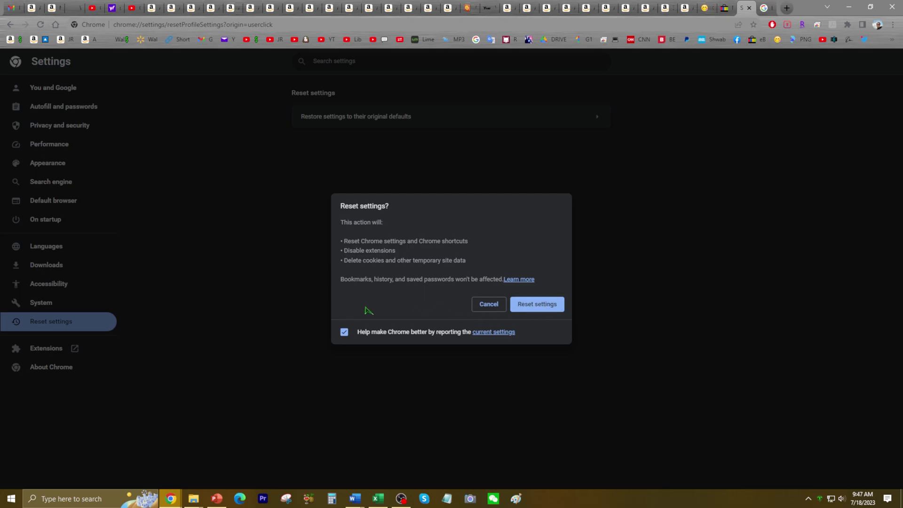
{"action": "left_click", "coordinate": [488, 304]}
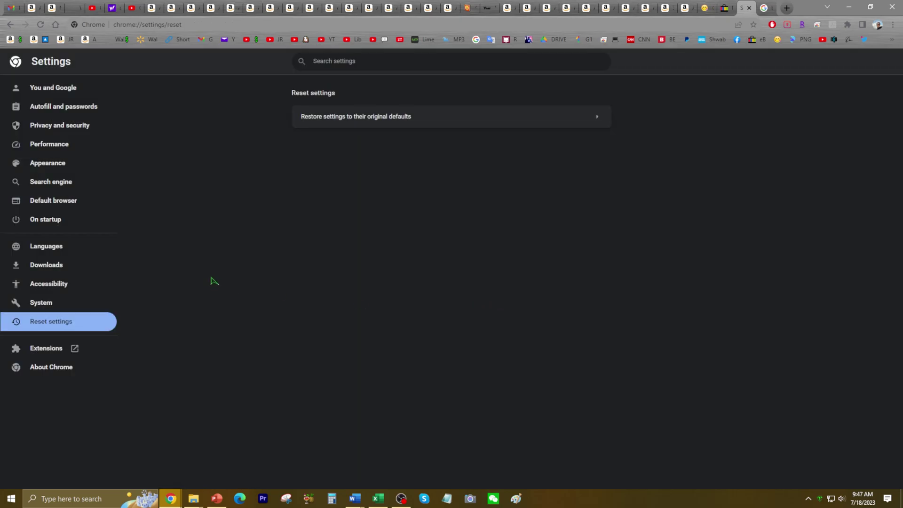
{"action": "left_click", "coordinate": [57, 350]}
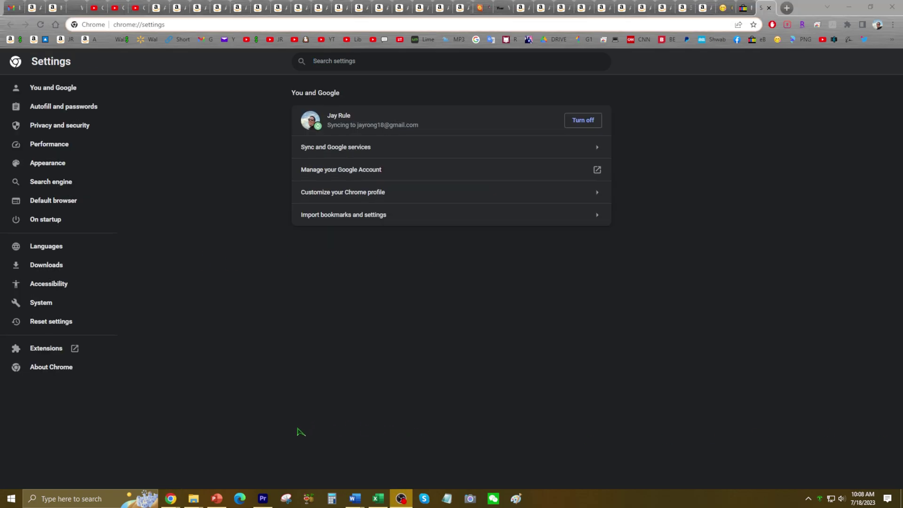
Find Windows Security through the taskbar search and launch it
{"action": "left_click", "coordinate": [111, 497]}
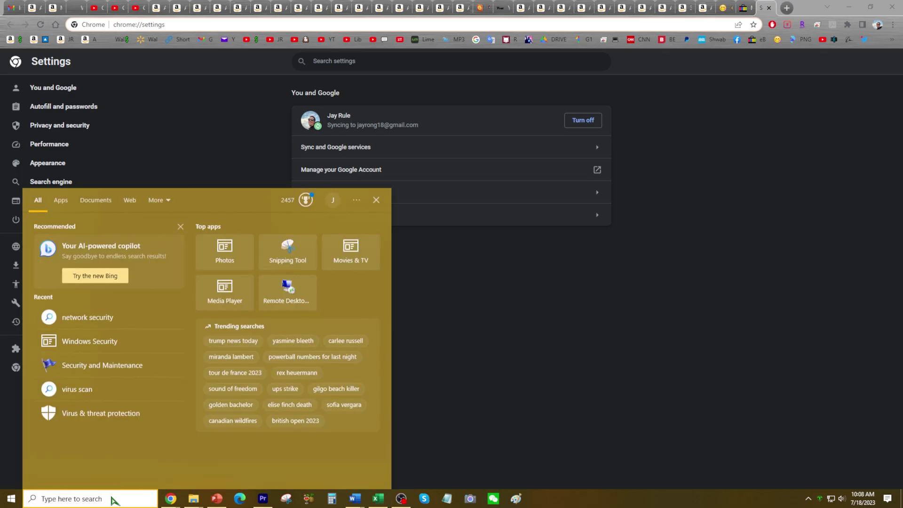
{"action": "type", "text": "windows se"}
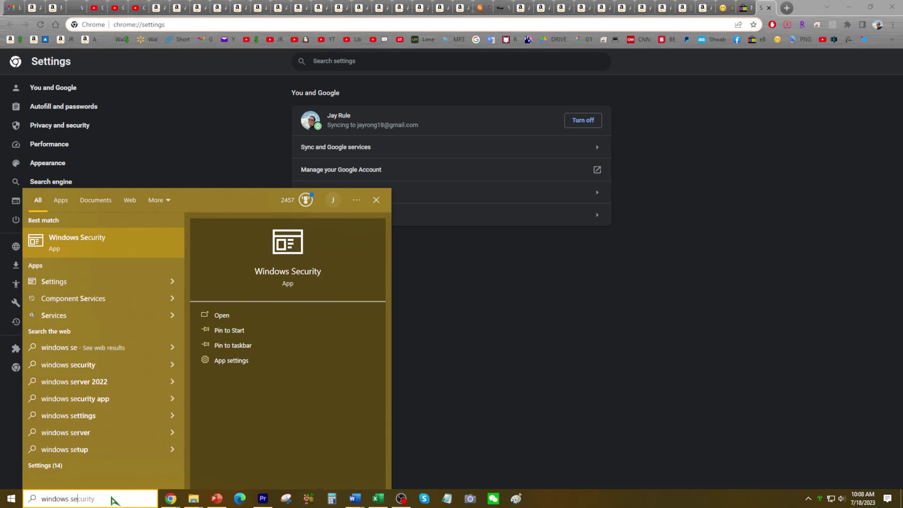
{"action": "key", "text": "BackSpace"}
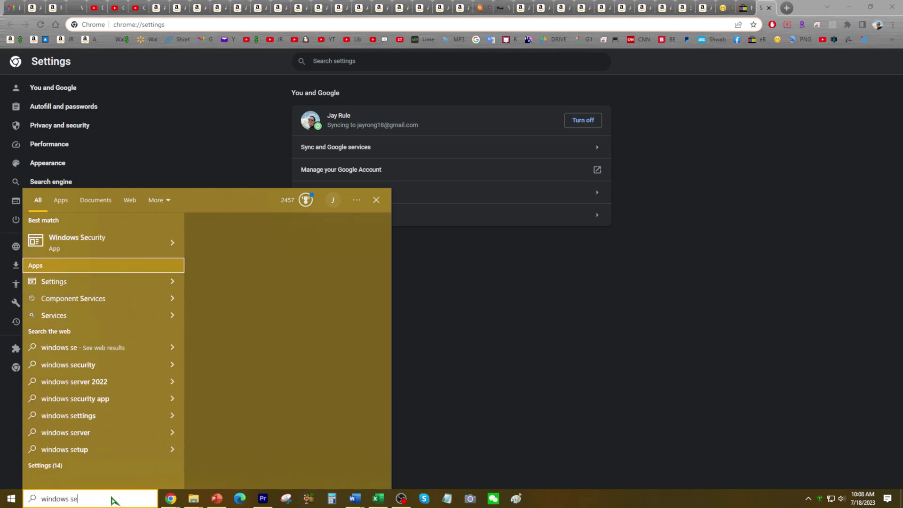
{"action": "left_click", "coordinate": [100, 246]}
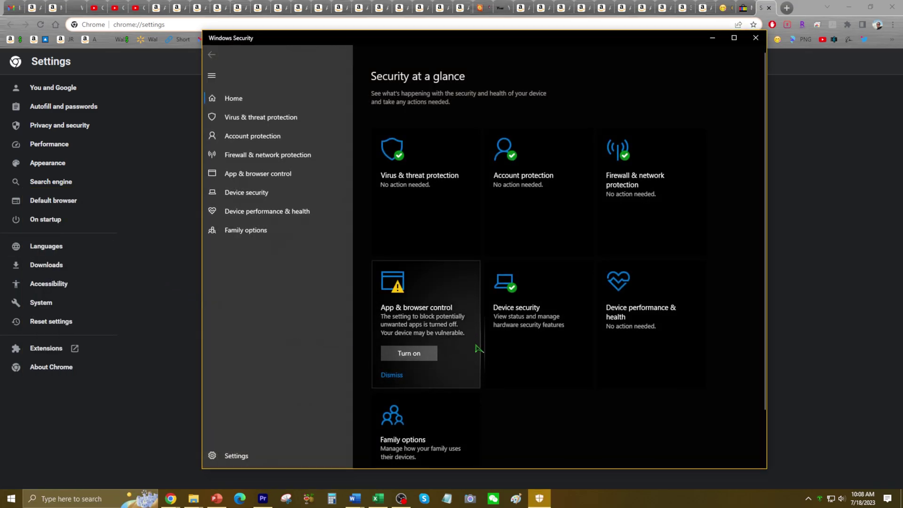
Start a Full scan from the Virus & threat protection scan options
{"action": "left_click", "coordinate": [395, 179]}
{"action": "scroll", "coordinate": [522, 312], "scroll_direction": "down", "scroll_amount": 1}
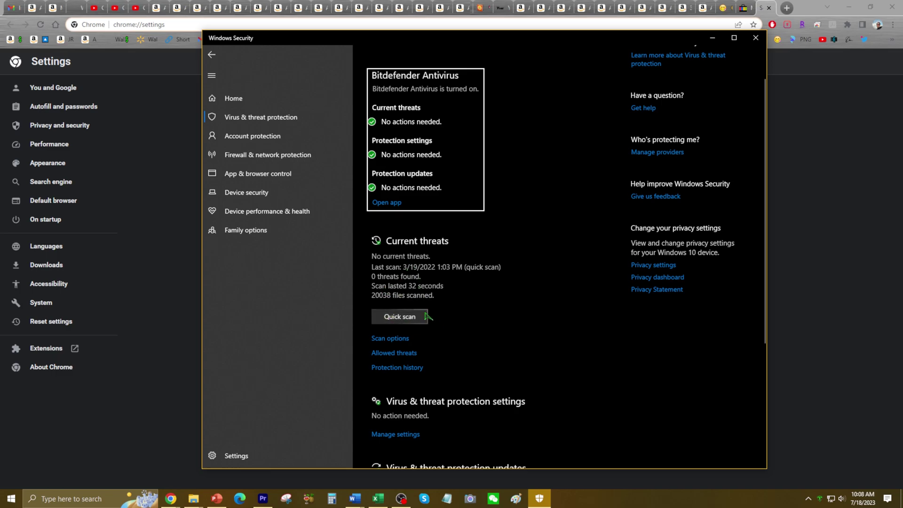
{"action": "left_click", "coordinate": [400, 339]}
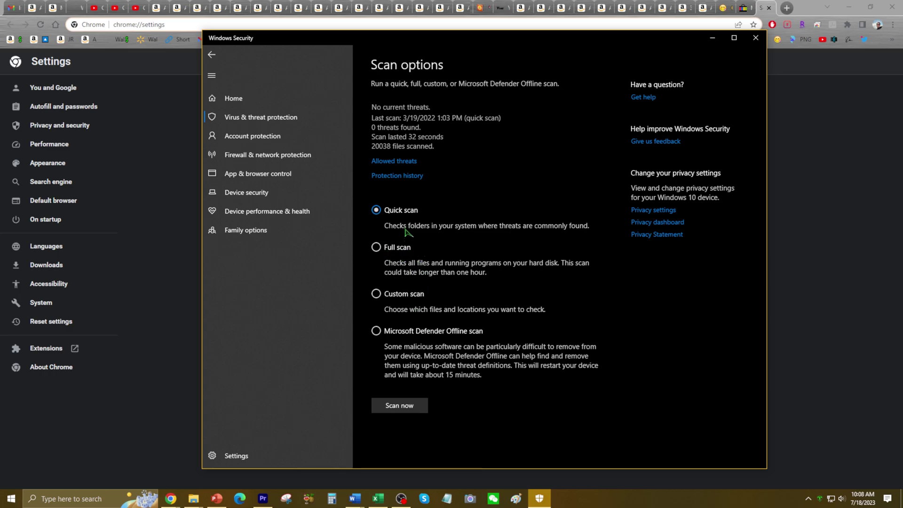
{"action": "left_click", "coordinate": [410, 252]}
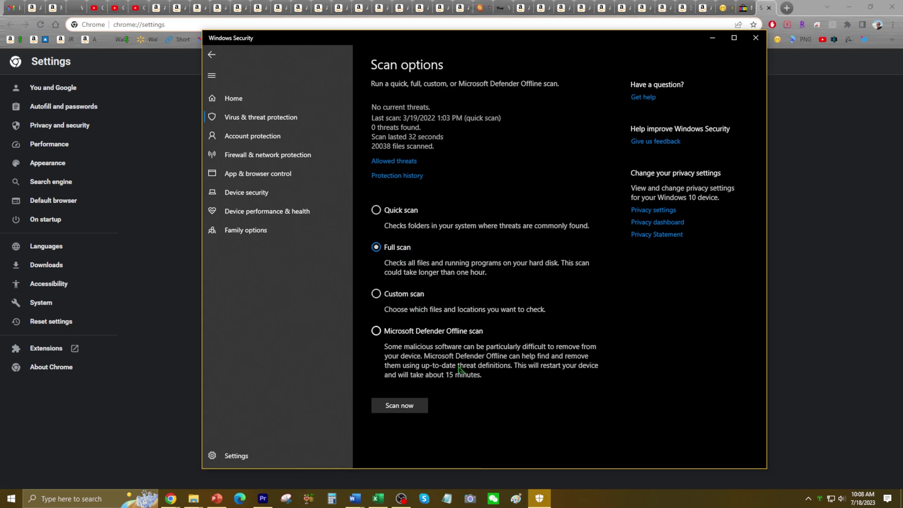
{"action": "left_click", "coordinate": [416, 407]}
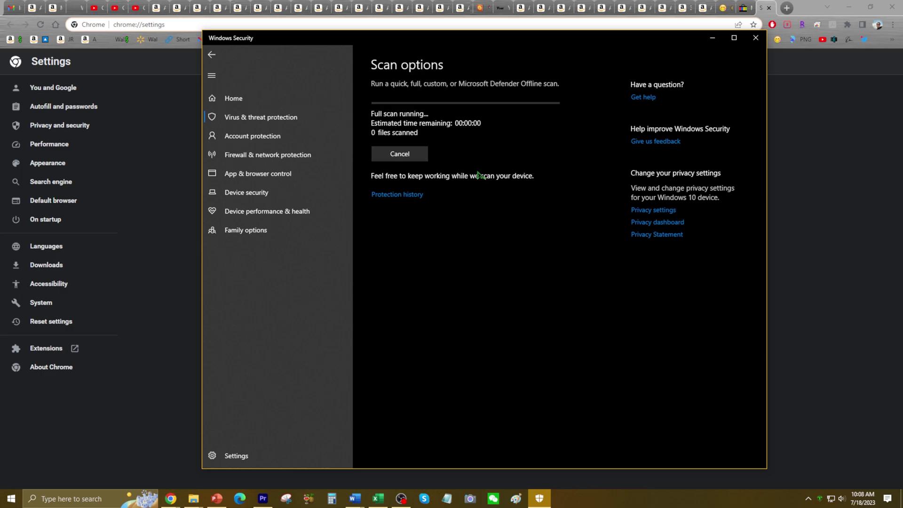